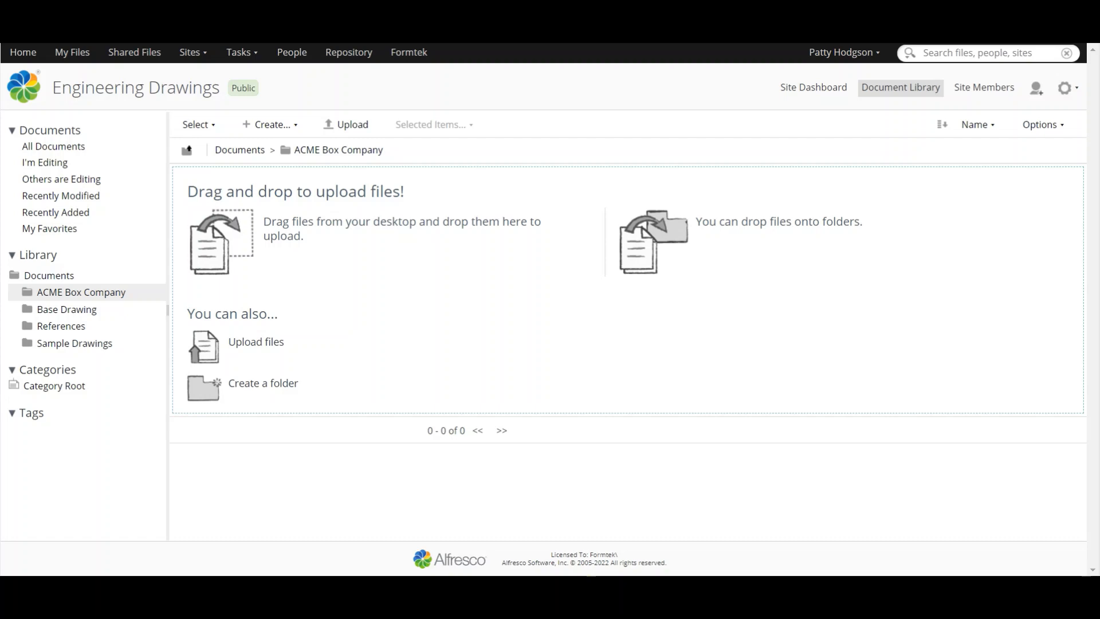
Step: Upload ACME-01 Conveyor.dwg, Ref1-Roller.dwg, Ref2-Roller.dwg and Ref3-Roller.dwg to the ACME Box Company folder
left_click(351, 126)
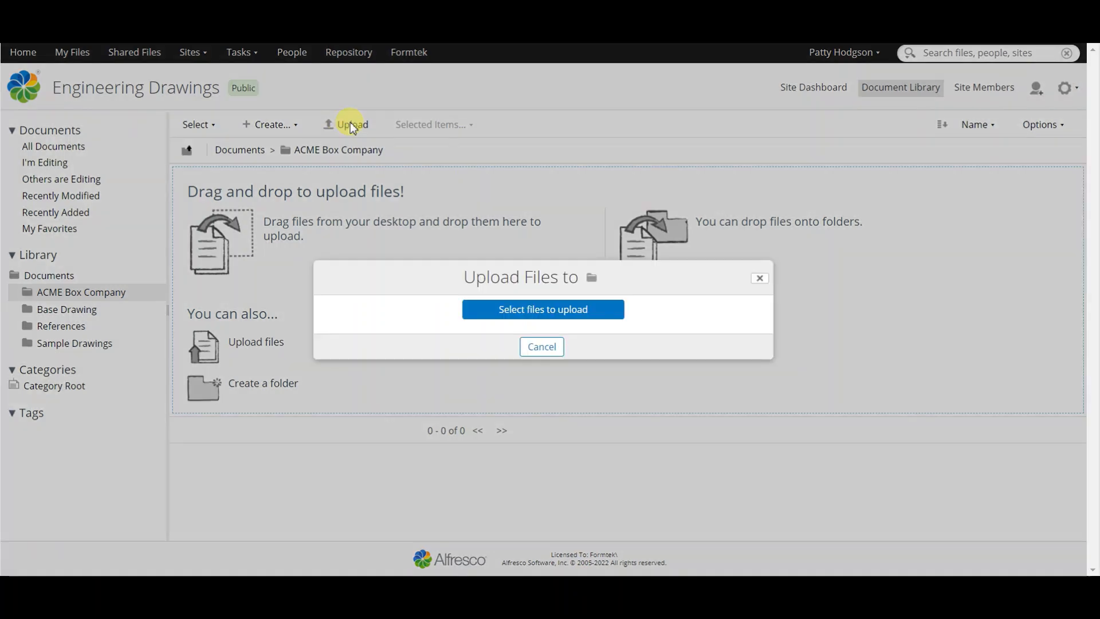
left_click(581, 310)
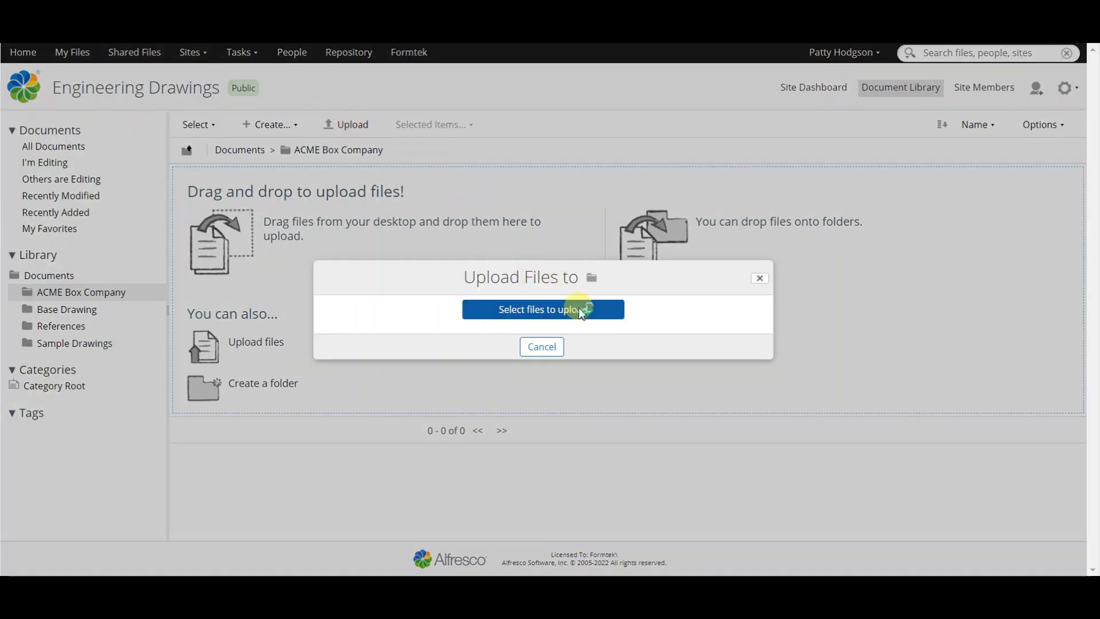
left_click(288, 101)
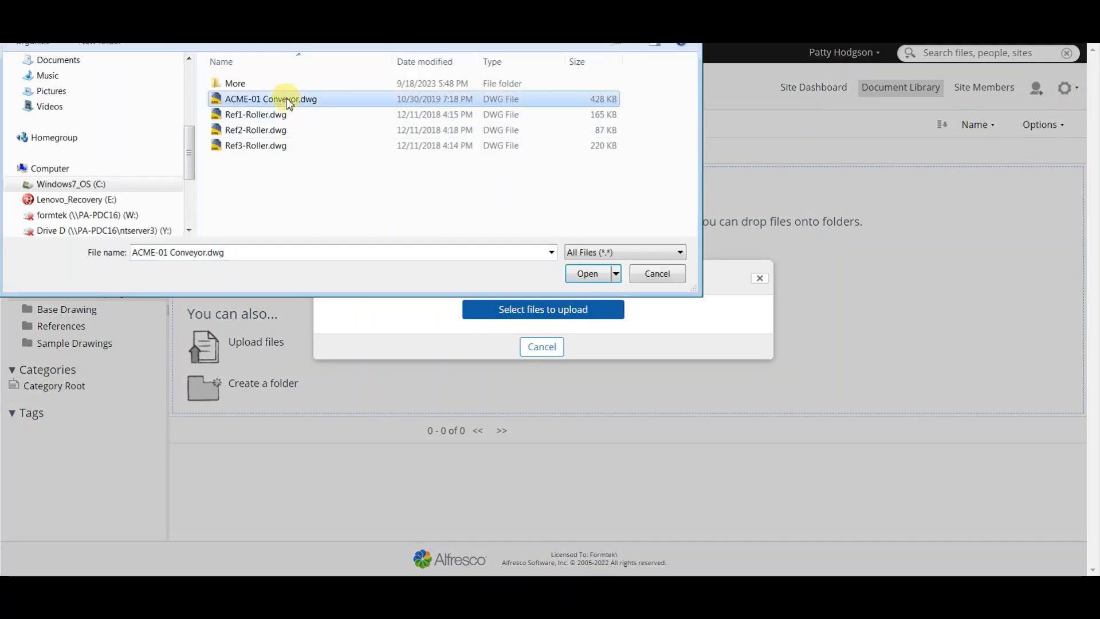
left_click(264, 146, "shift")
left_click(589, 275)
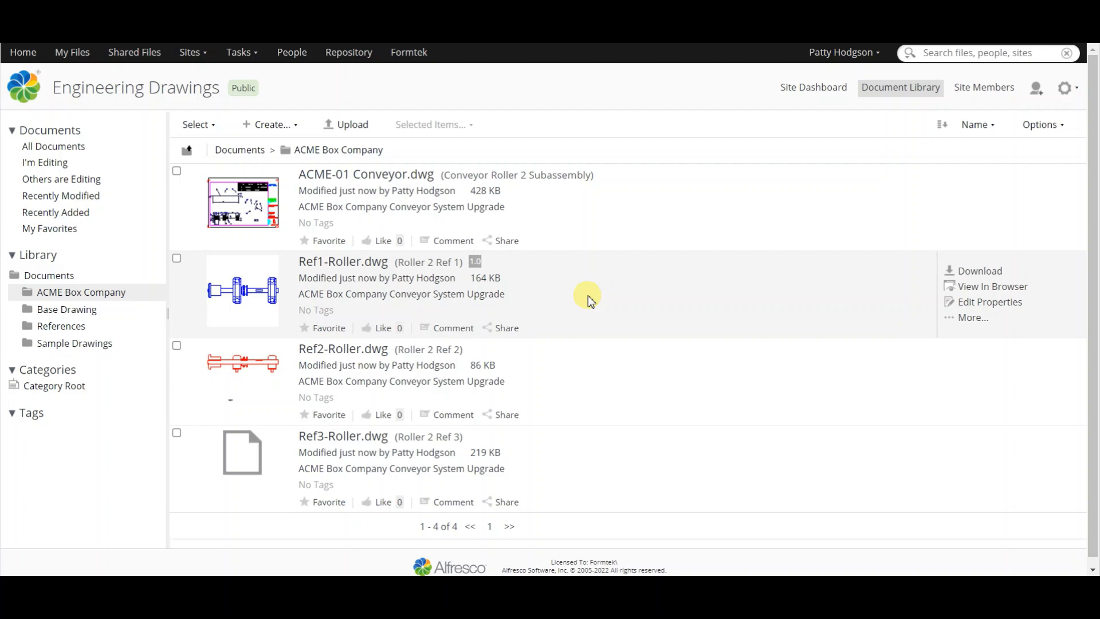
Step: Match the XRefs of ACME-01 Conveyor.dwg by searching the ACME Box Company folder, and save the reference locations
mouse_move(987, 233)
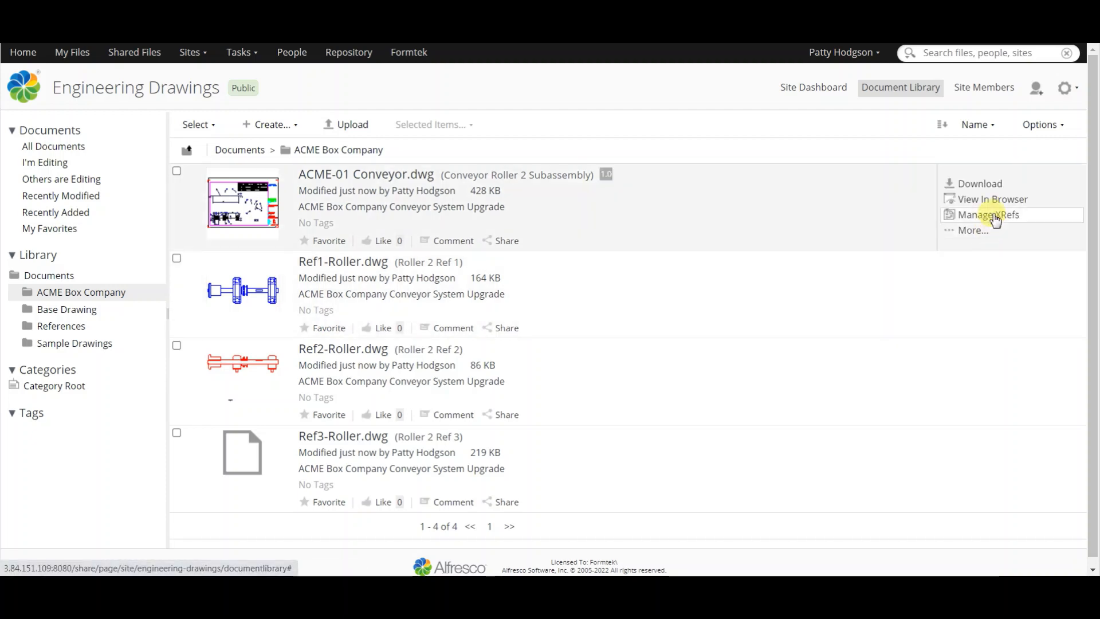
left_click(994, 216)
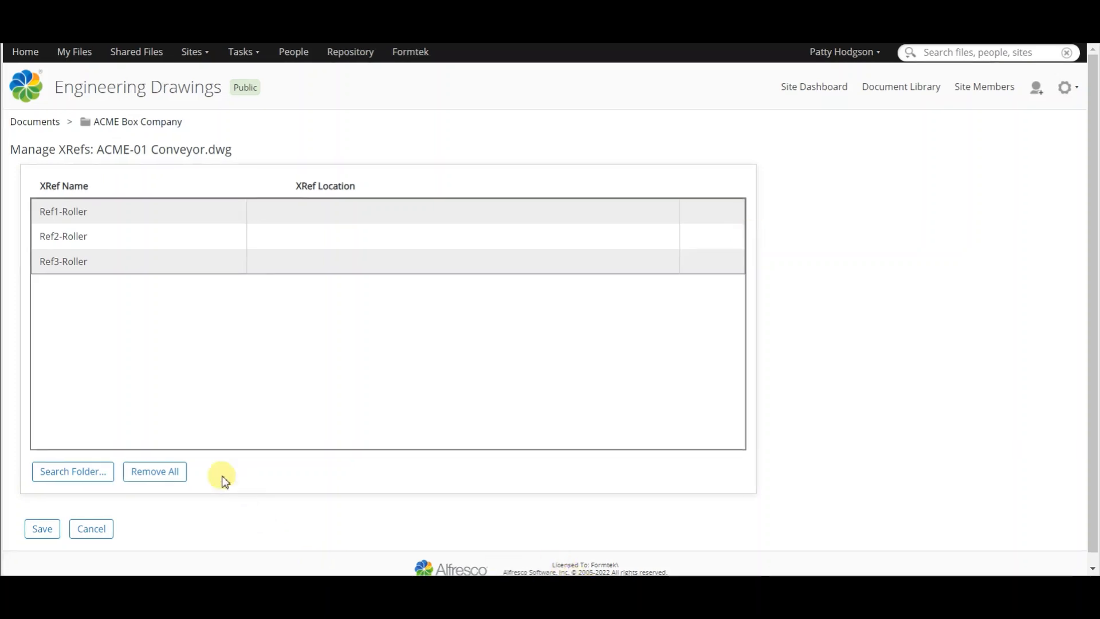
left_click(75, 478)
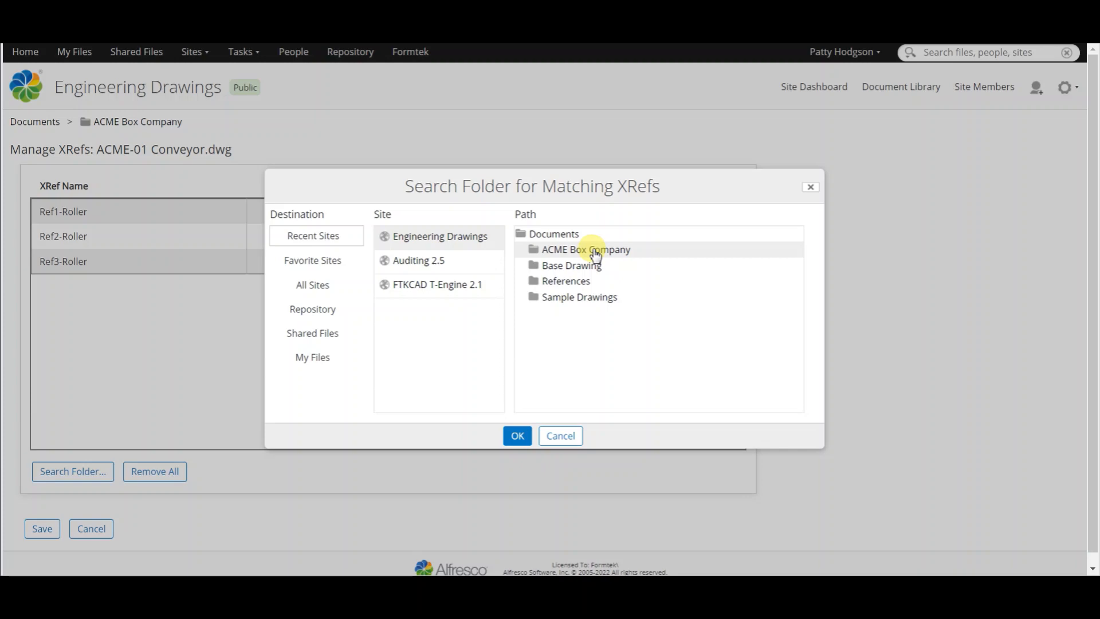
left_click(518, 436)
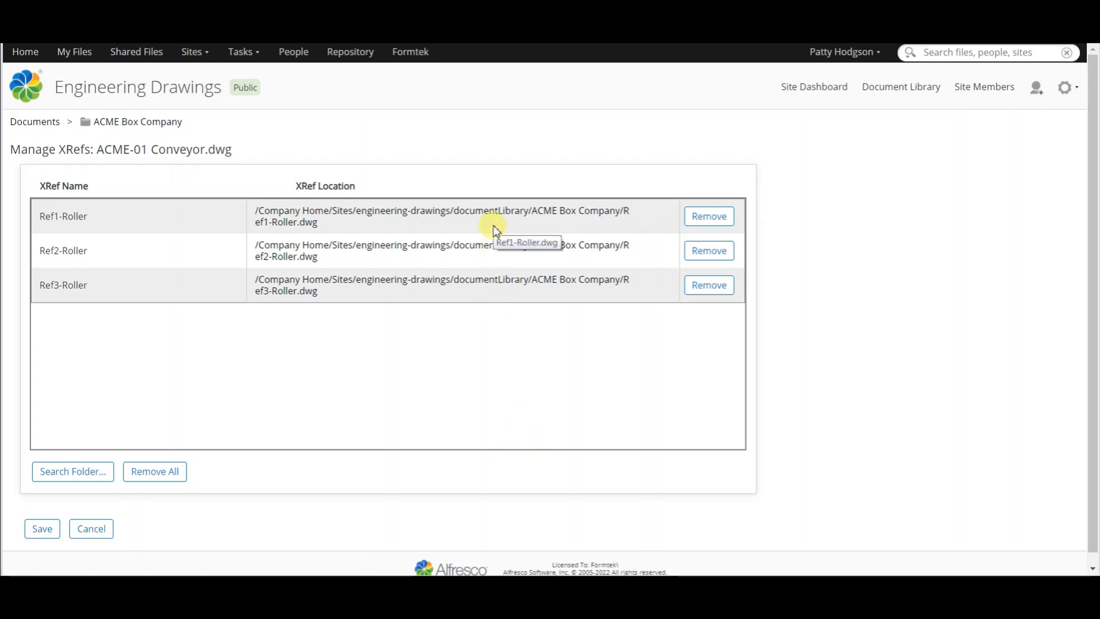
left_click(36, 537)
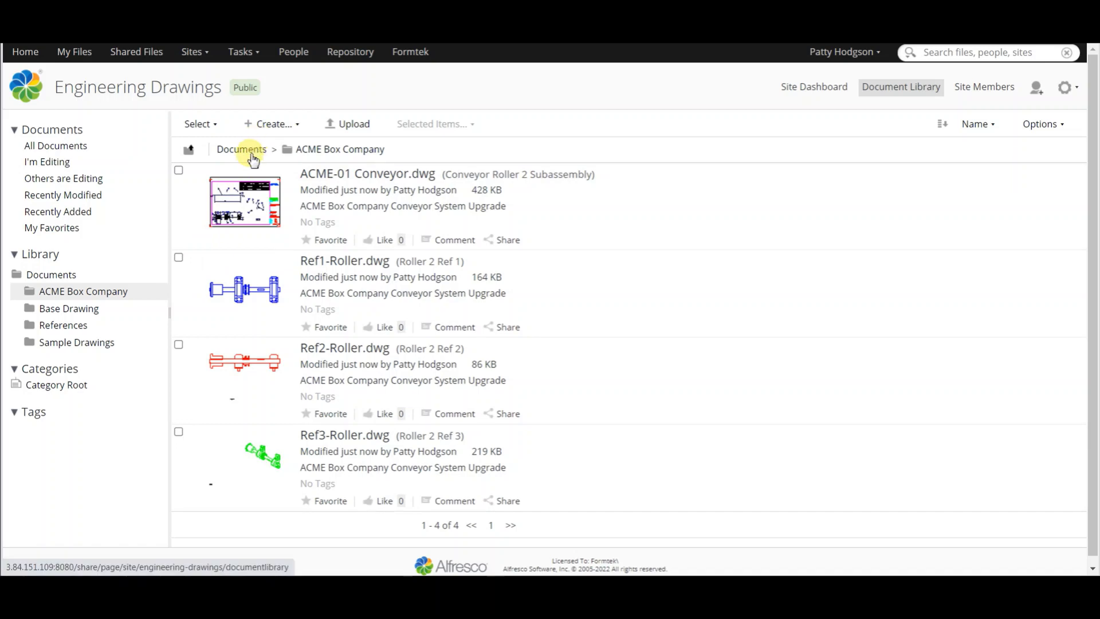
Step: In the site's root Documents folder, set References as the XRef search folder for the Base Drawing folder
left_click(253, 160)
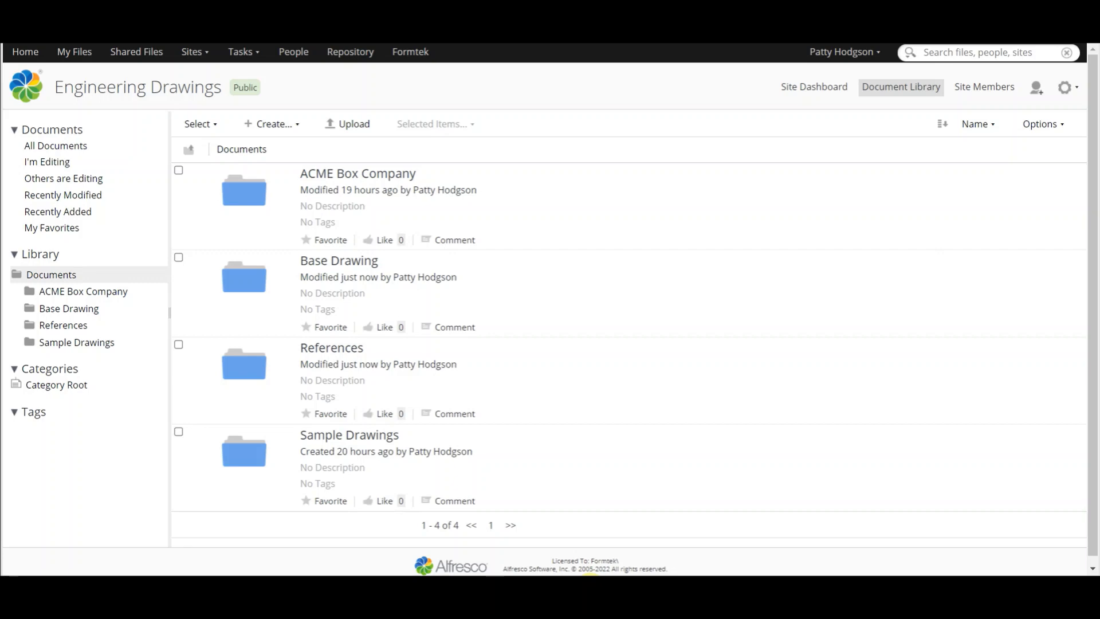
mouse_move(1002, 319)
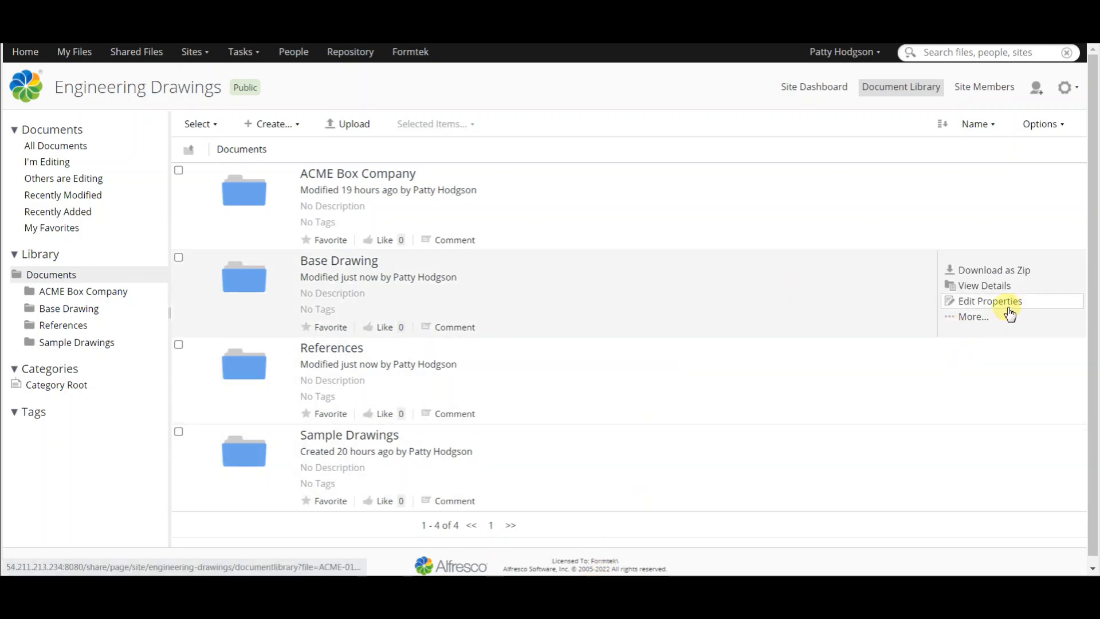
left_click(1015, 318)
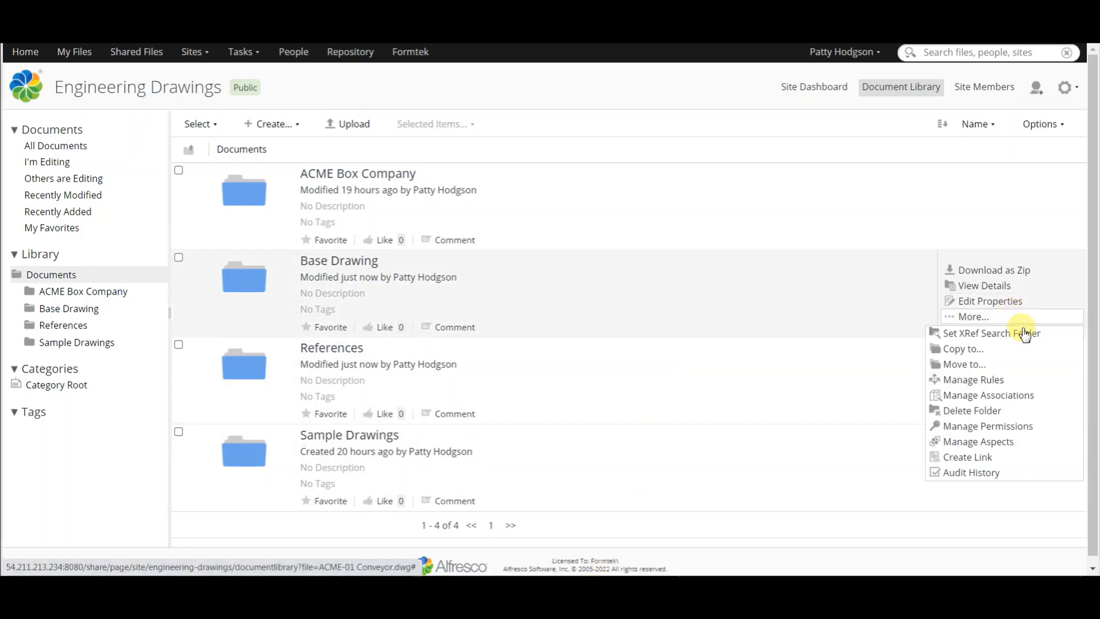
left_click(1025, 335)
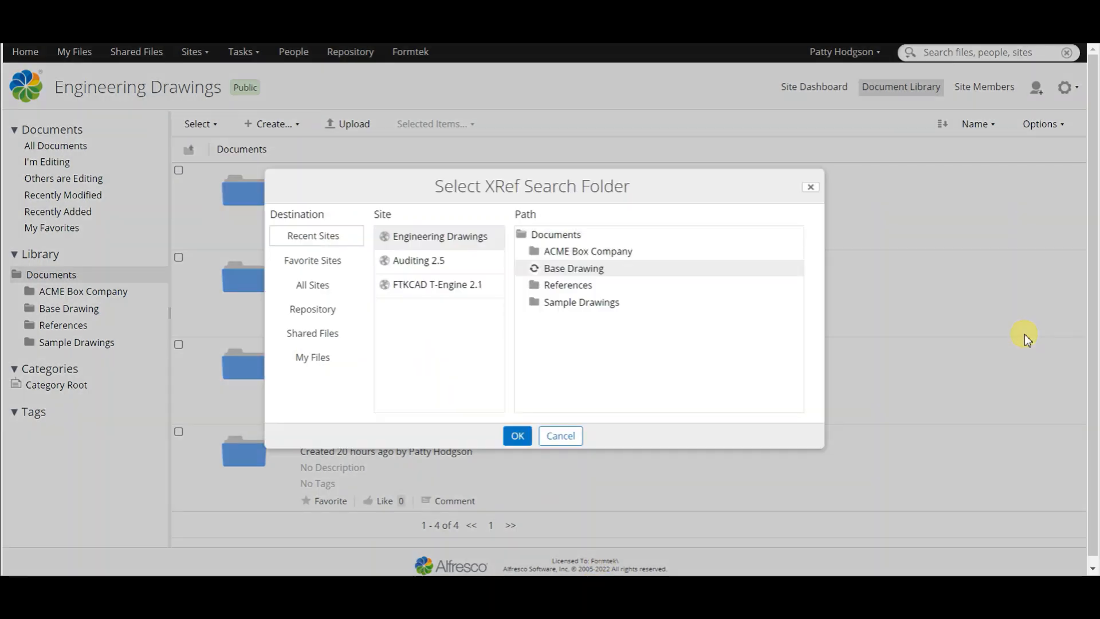
left_click(561, 289)
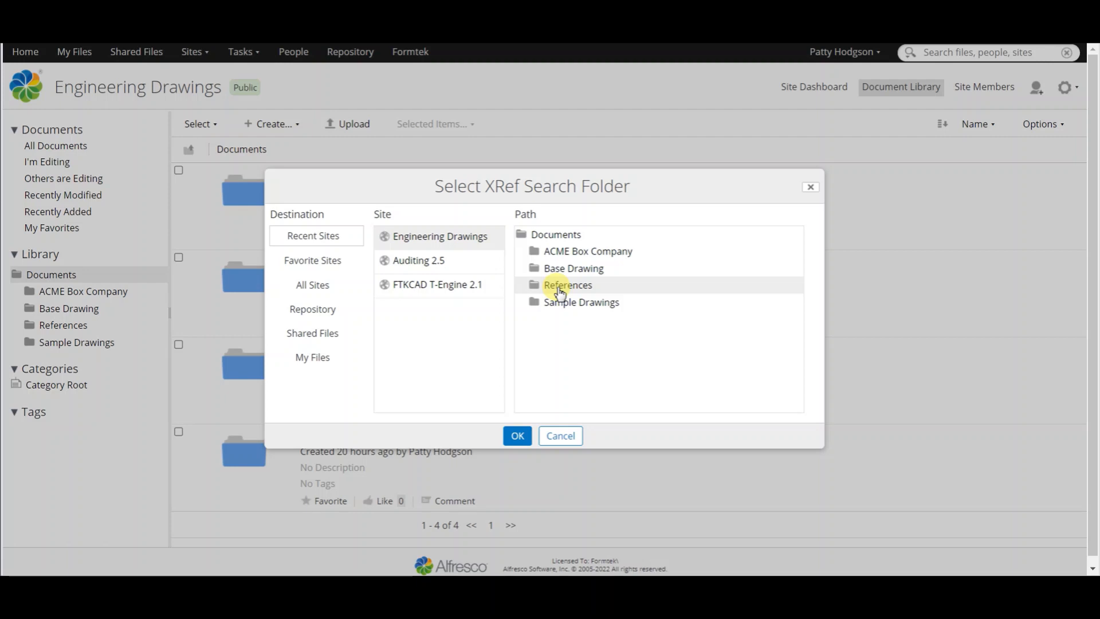
left_click(515, 436)
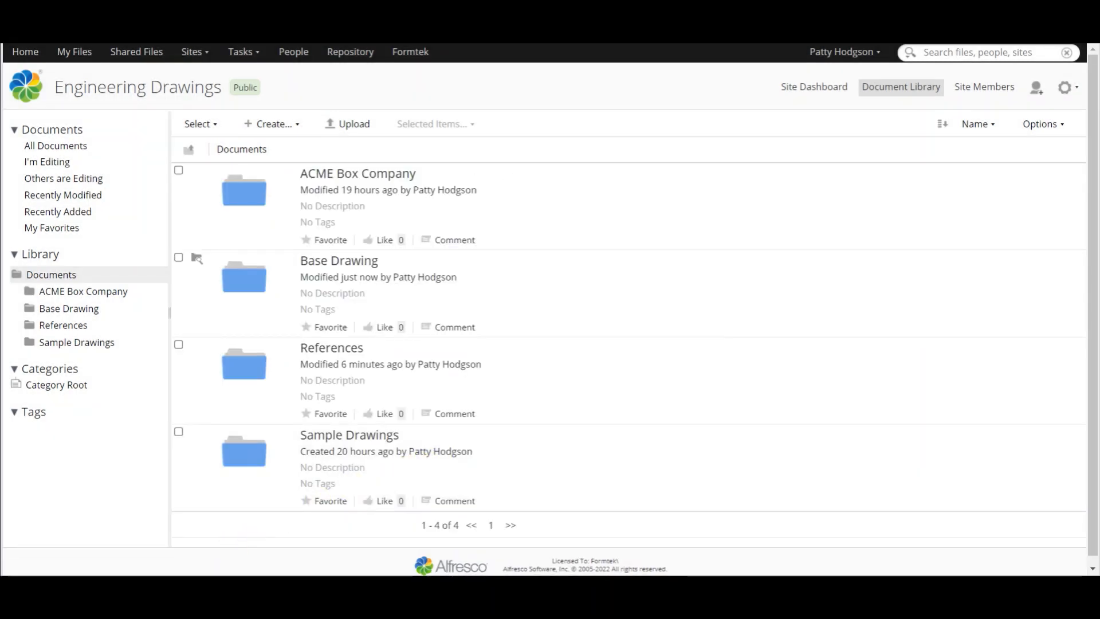
Step: Upload Ref1-Roller.dwg, Ref2-Roller.dwg and Ref3-Roller.dwg from the local ACME wXRefs folder into the References folder
mouse_move(180, 586)
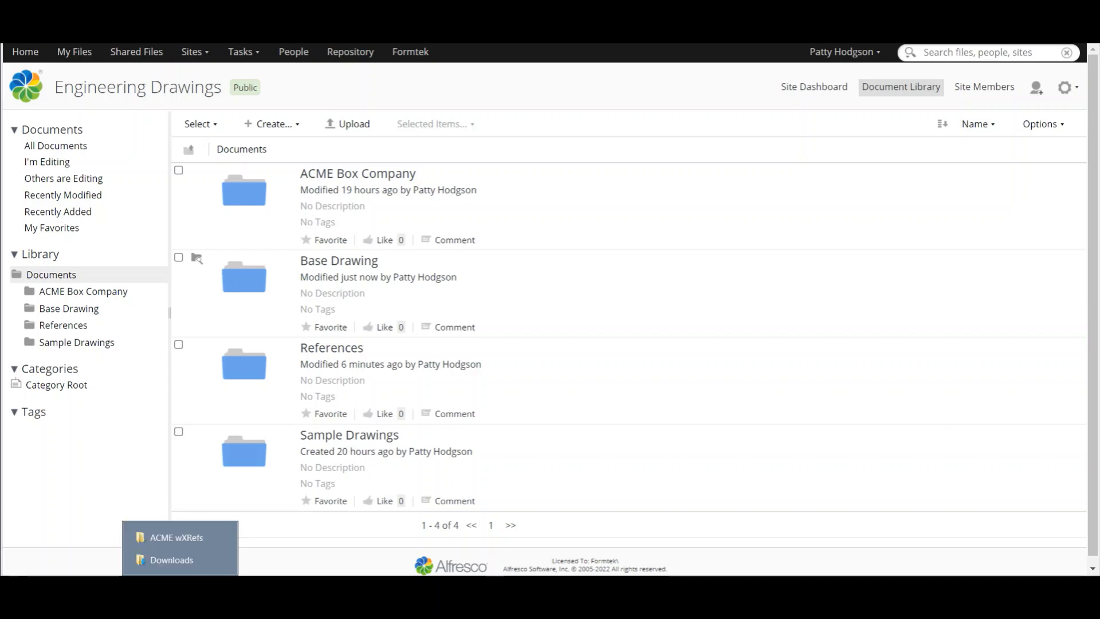
left_click(191, 544)
left_click(776, 364)
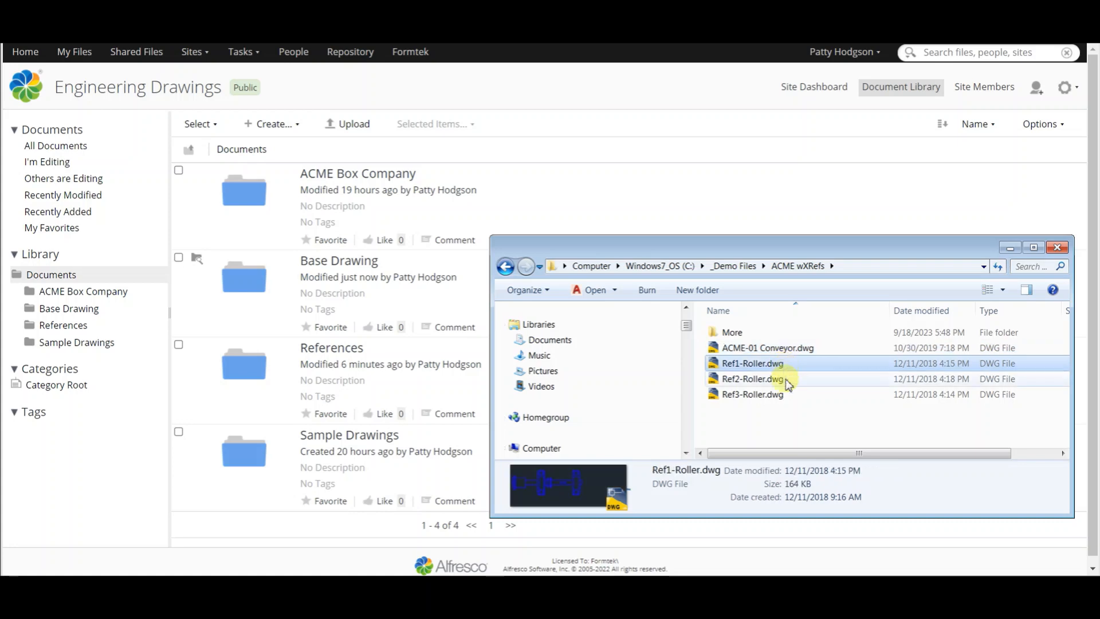
left_click(774, 394, "shift")
left_click_drag(754, 385, 244, 379)
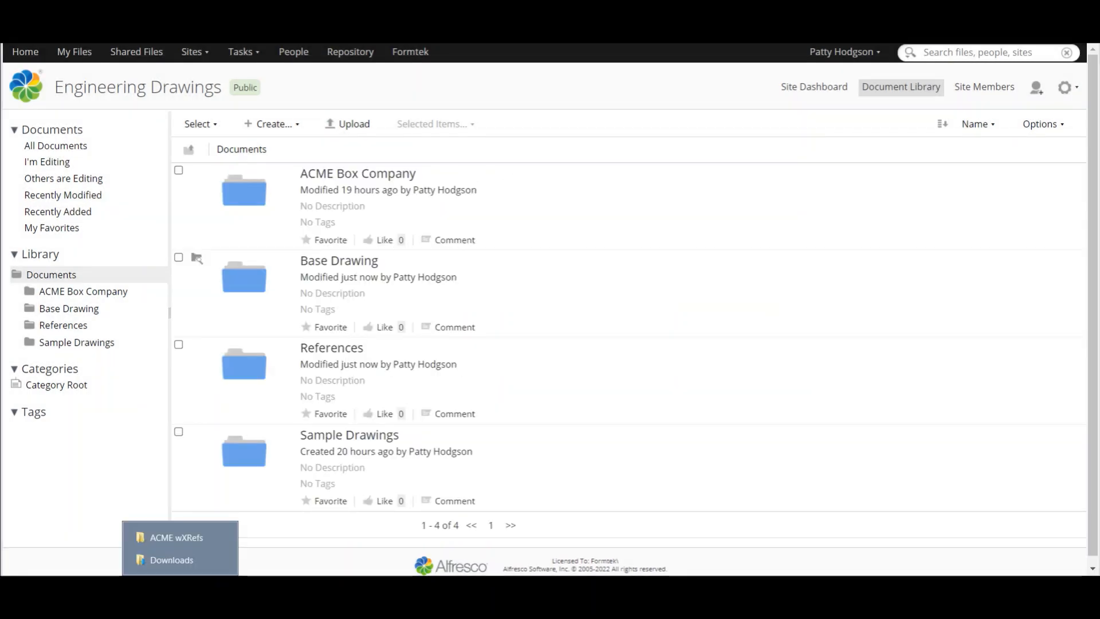
Step: Upload ACME-01 Conveyor.dwg from the local ACME wXRefs folder into the Base Drawing folder
left_click(175, 537)
left_click(749, 348)
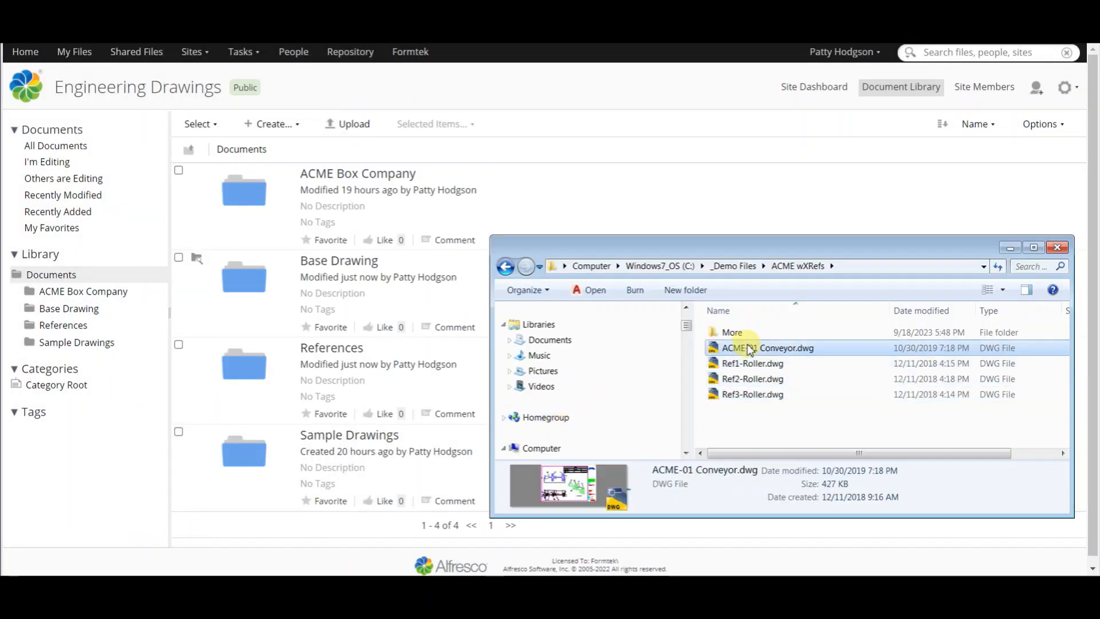
mouse_move(749, 348)
left_mouse_down()
mouse_move(545, 346)
mouse_move(247, 290)
left_mouse_up()
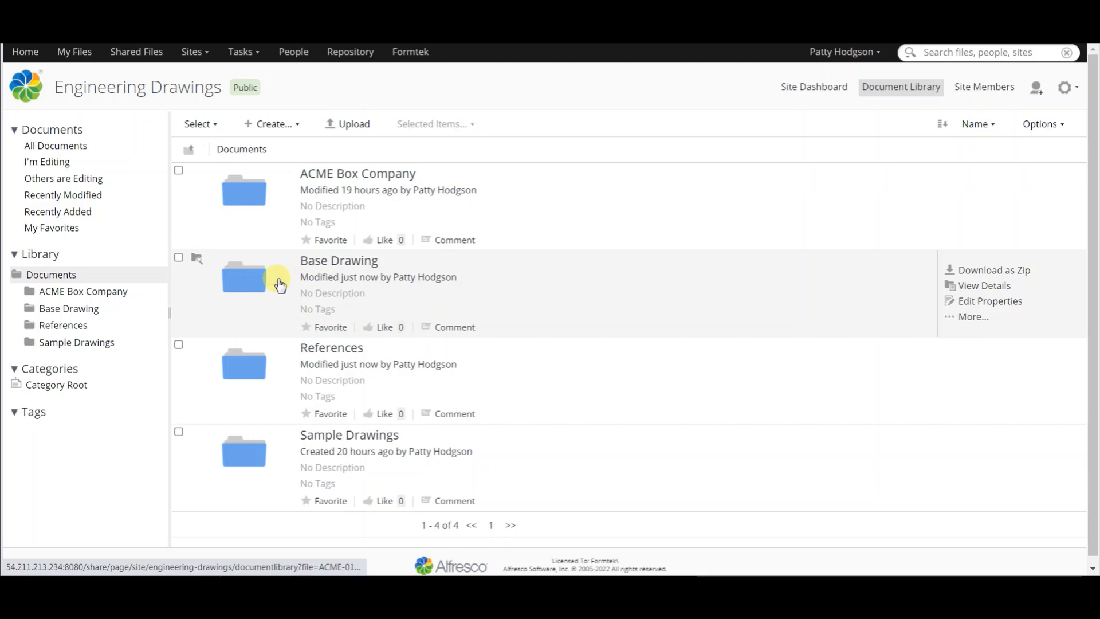
Step: Check the XRefs of ACME-01 Conveyor.dwg in the Base Drawing folder and preview both of its pages using thumbnails
left_click(324, 266)
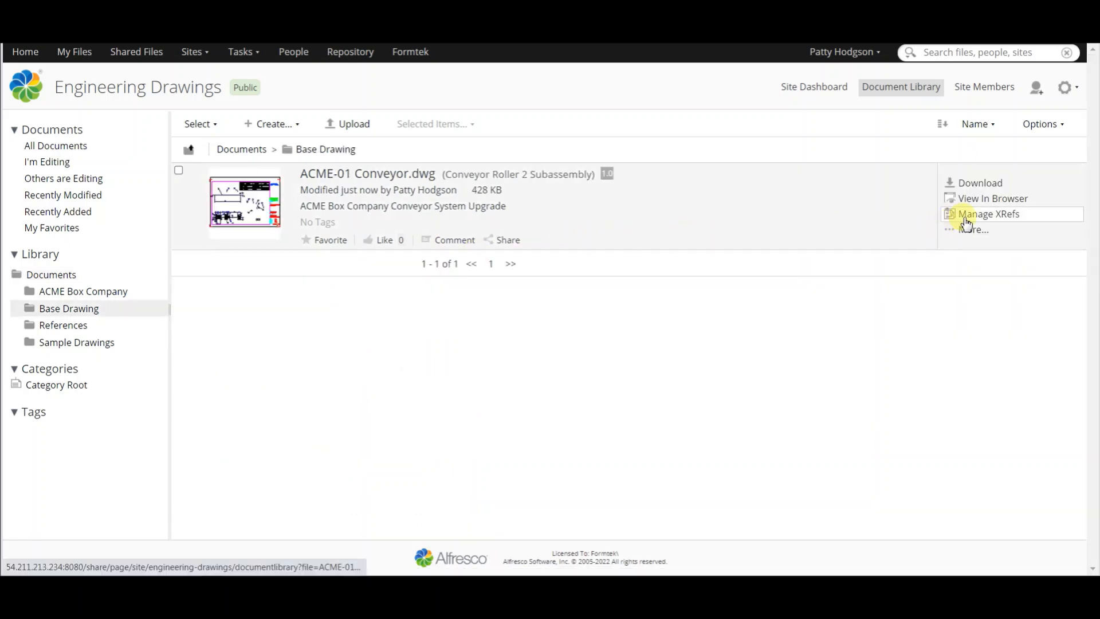
left_click(966, 219)
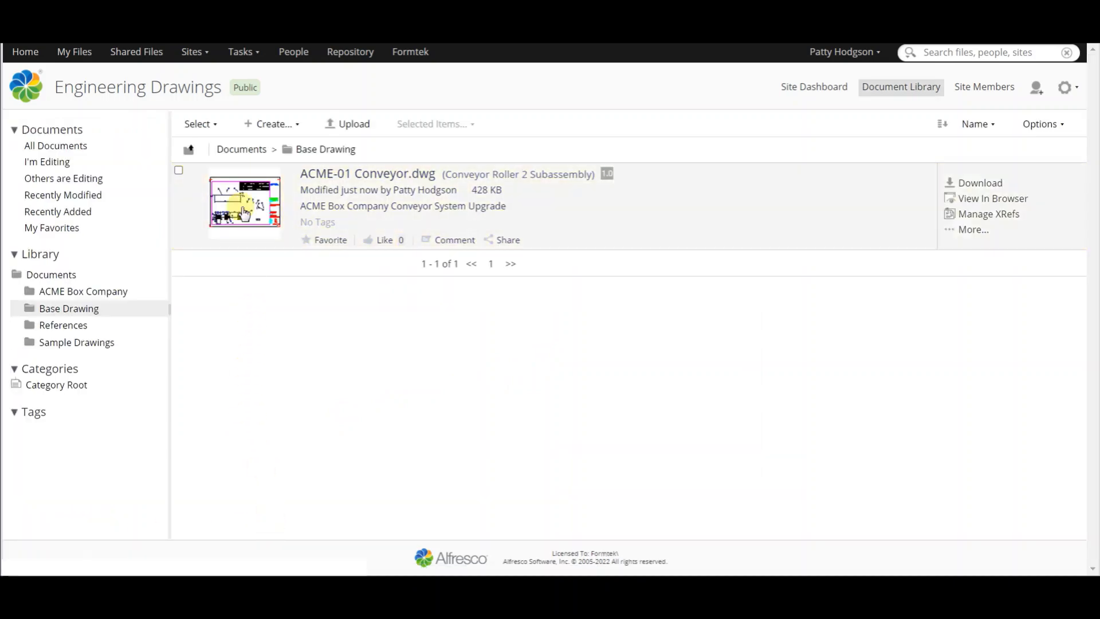
left_click(245, 212)
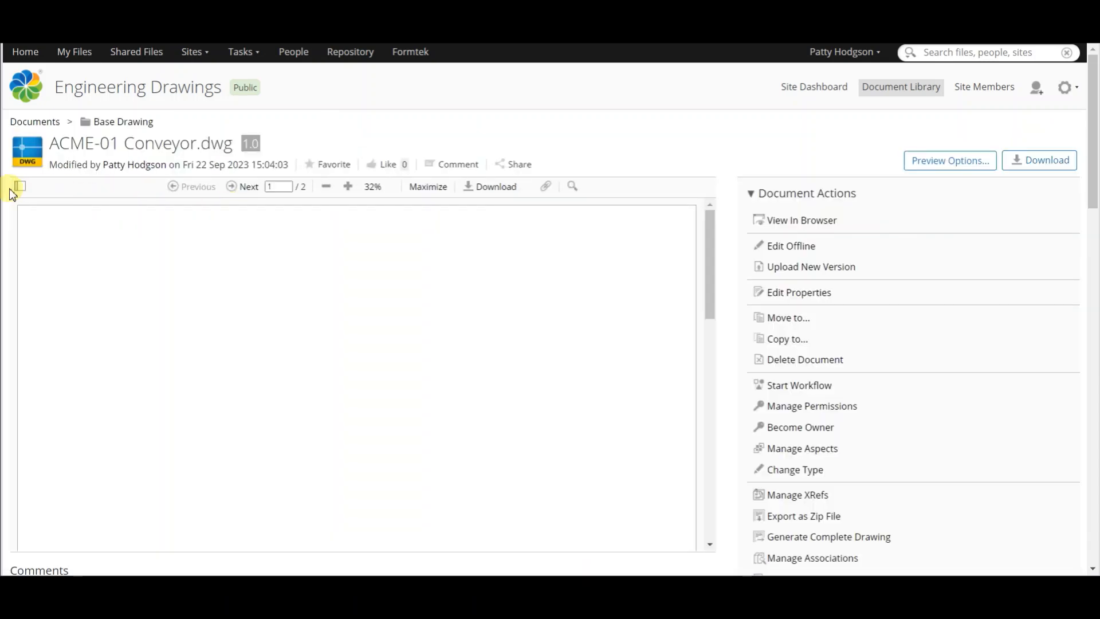
left_click(21, 187)
left_click(66, 274)
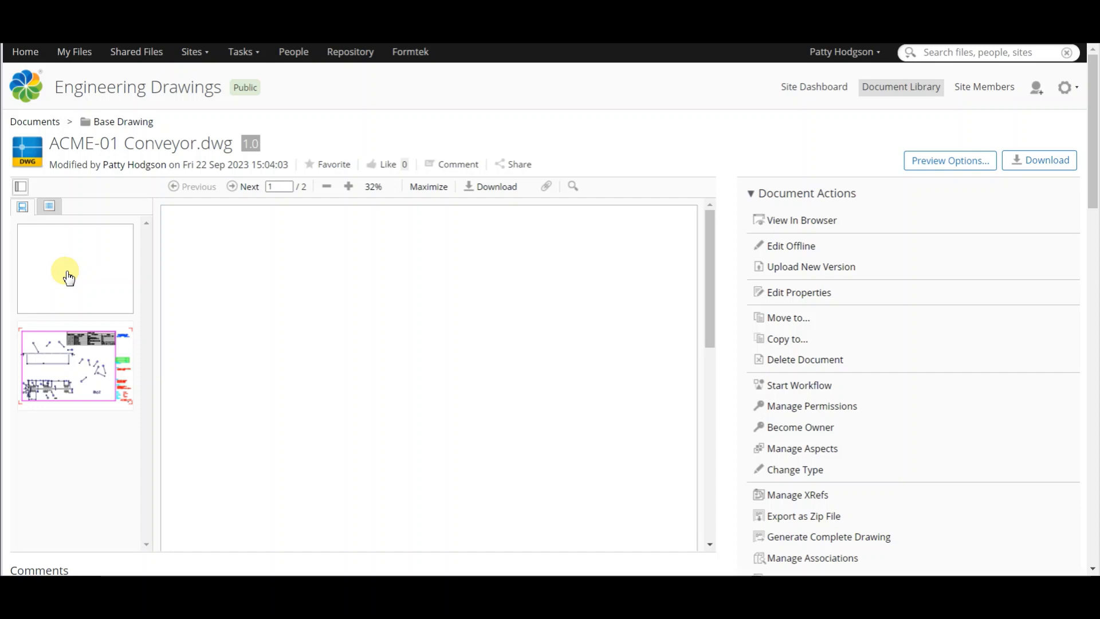
left_click(72, 372)
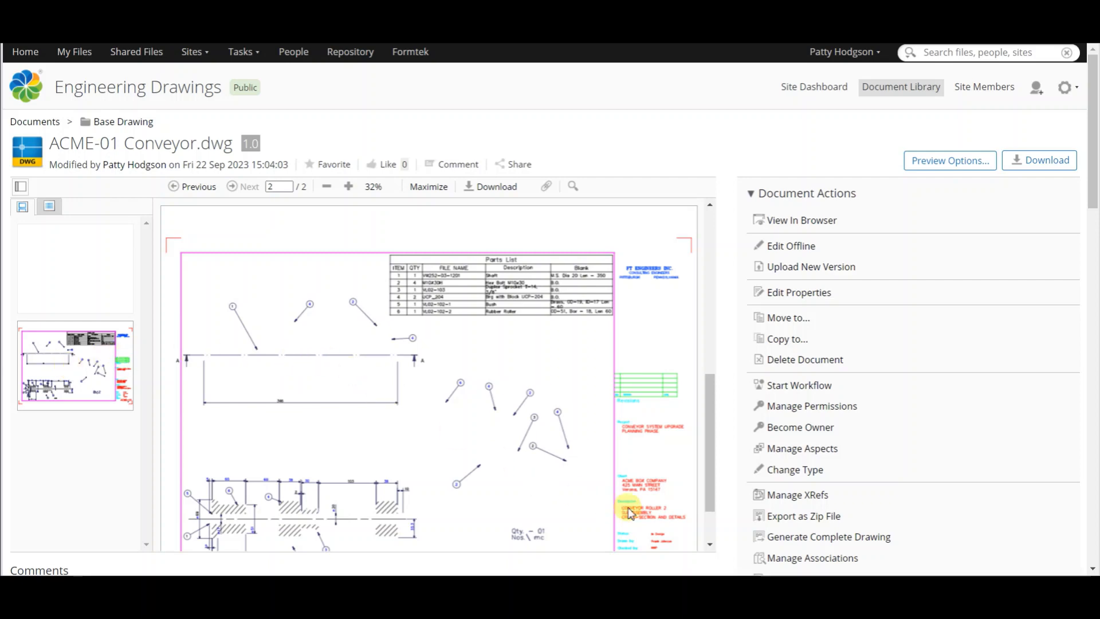
Step: Generate the complete drawing for ACME-01 Conveyor.dwg and review both of its pages with thumbnails shown
left_click(780, 539)
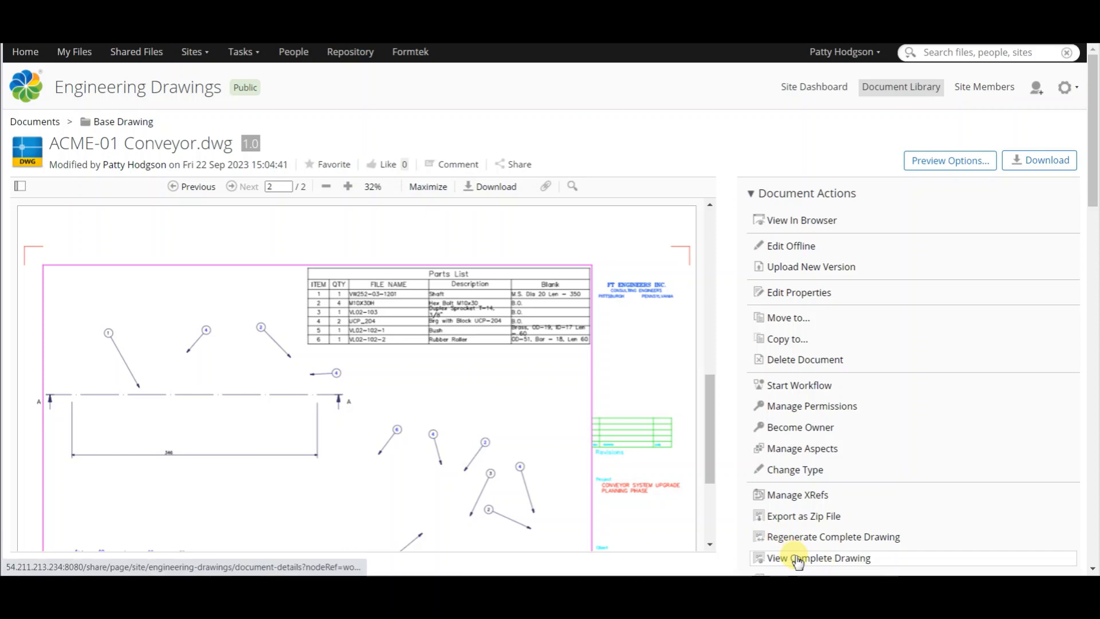
left_click(795, 557)
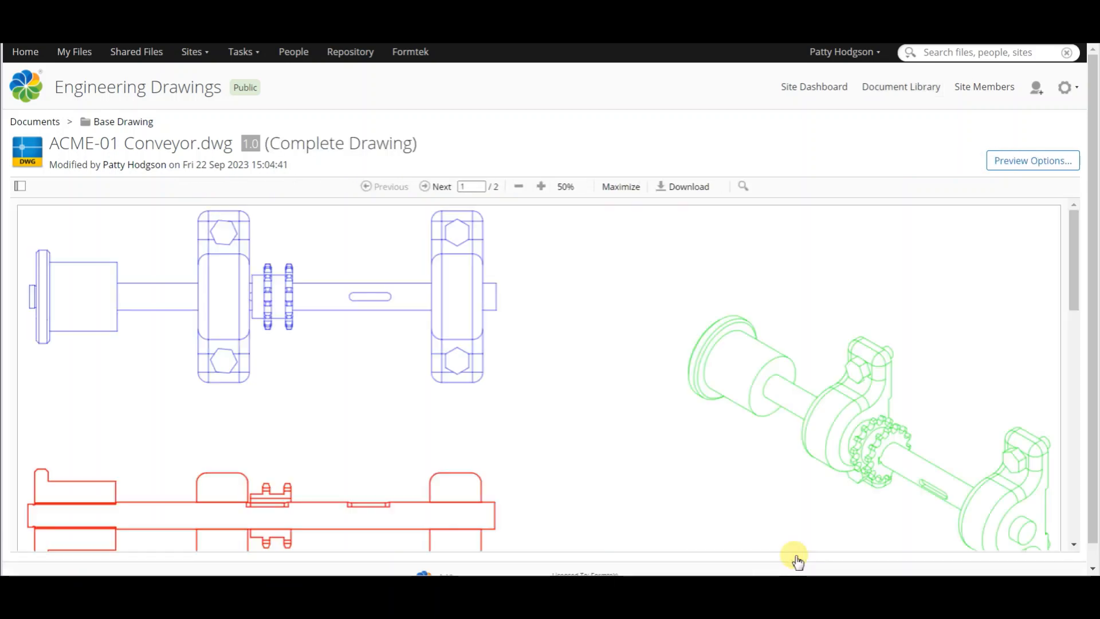
left_click(21, 187)
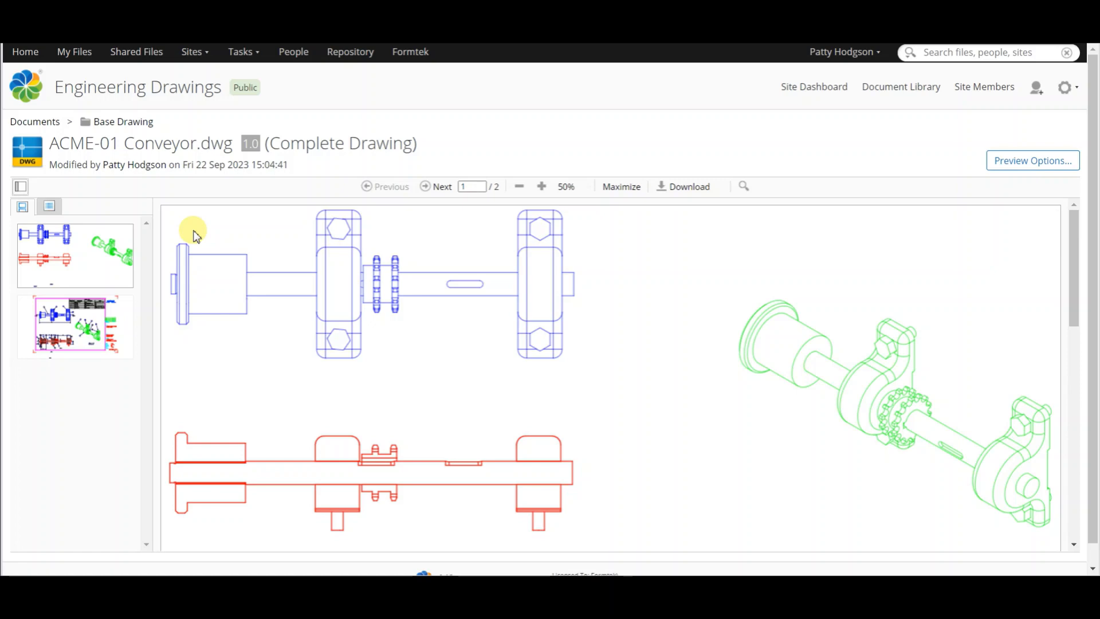
scroll(609, 364, "down", 5)
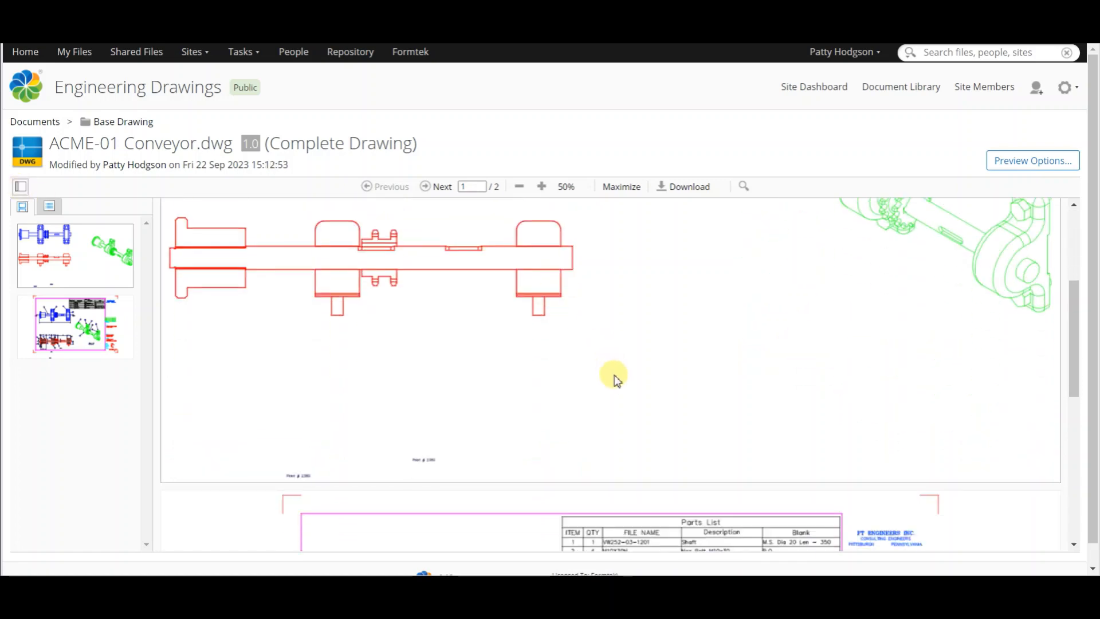
scroll(617, 379, "down", 6)
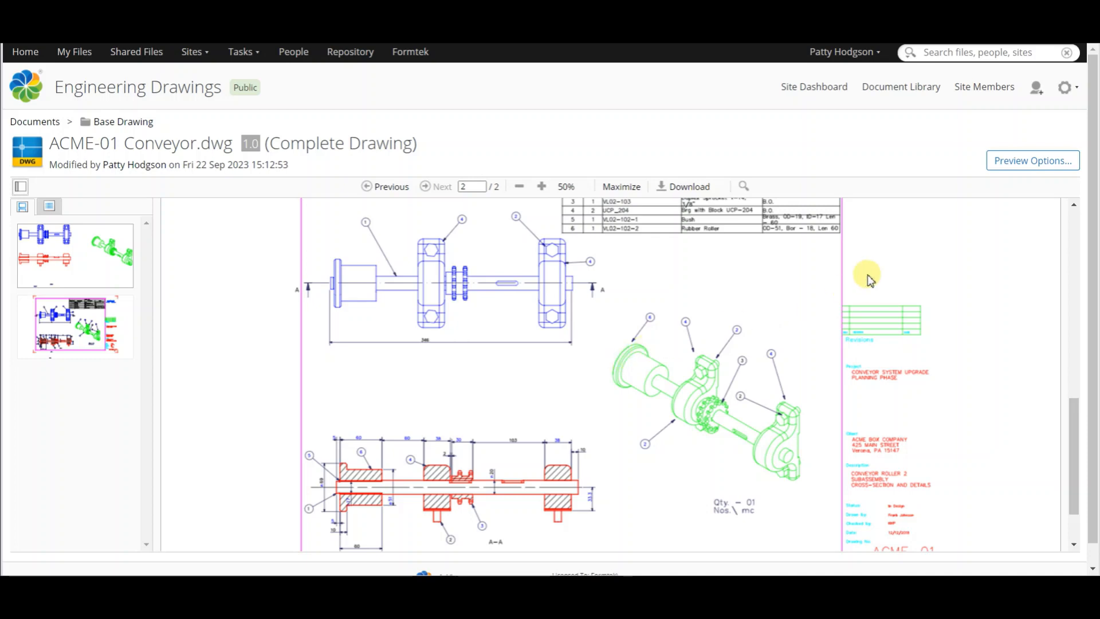
Step: Change the complete drawing's preview to black and white and review the second page
left_click(1014, 169)
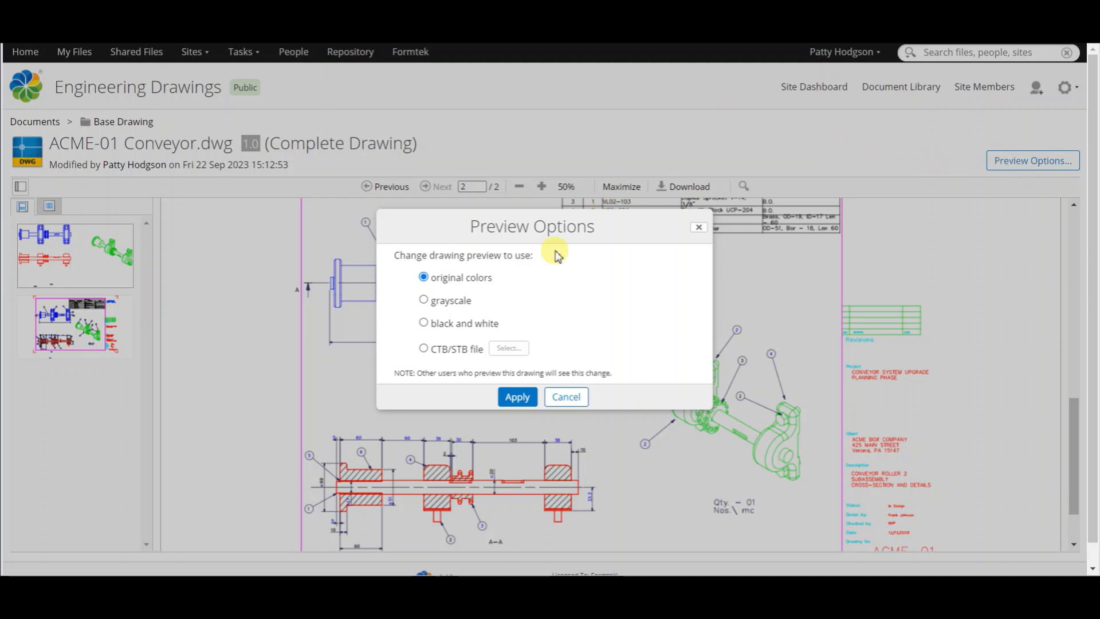
left_click(423, 322)
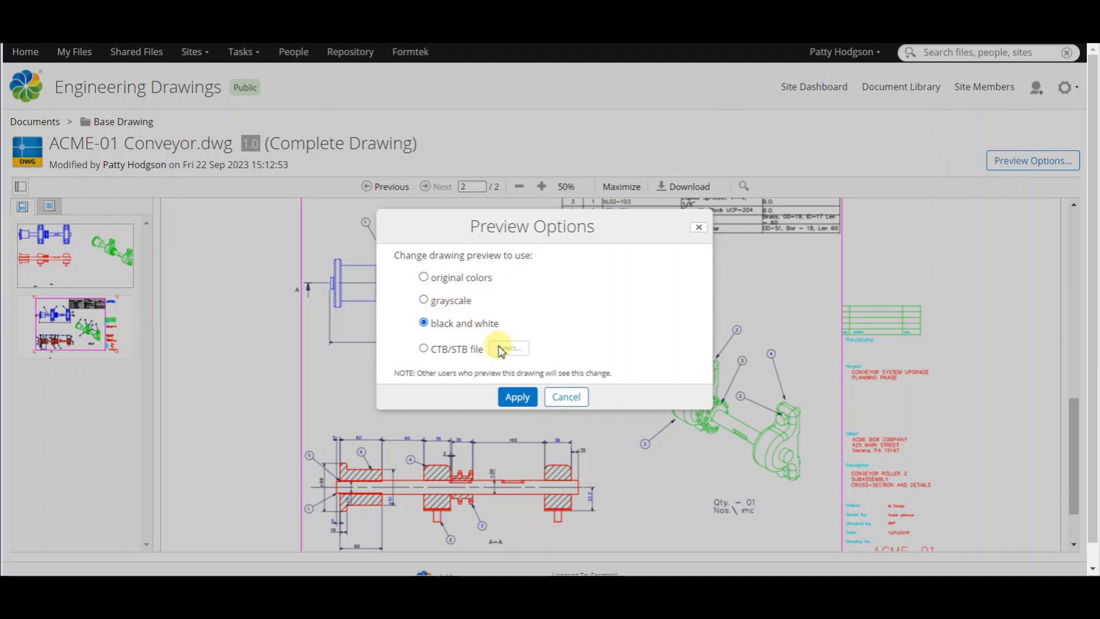
left_click(517, 397)
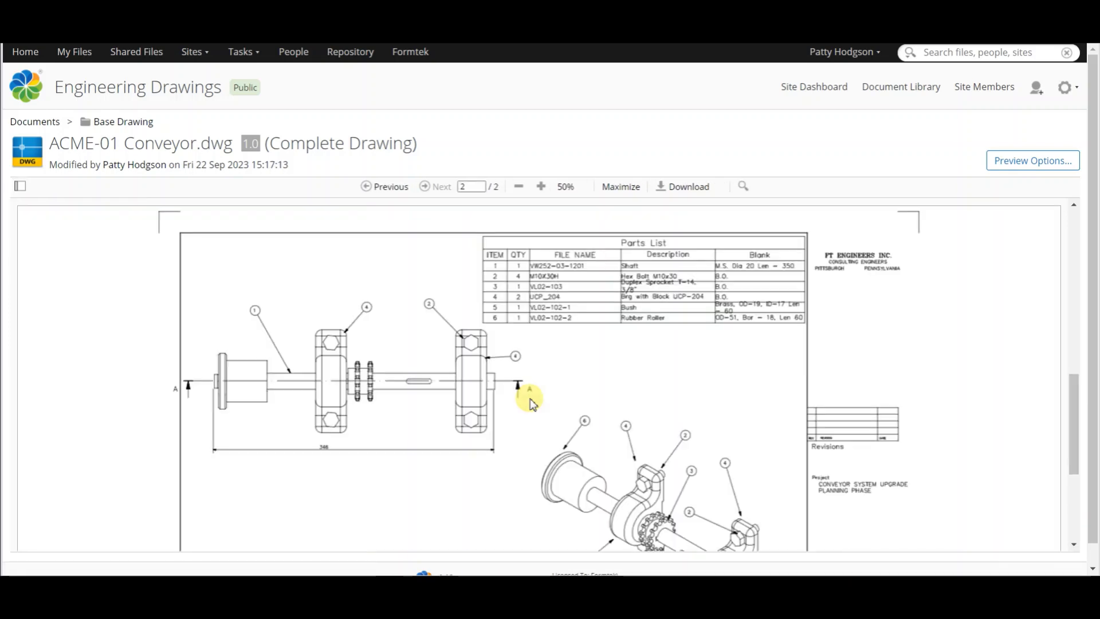
scroll(531, 401, "down", 3)
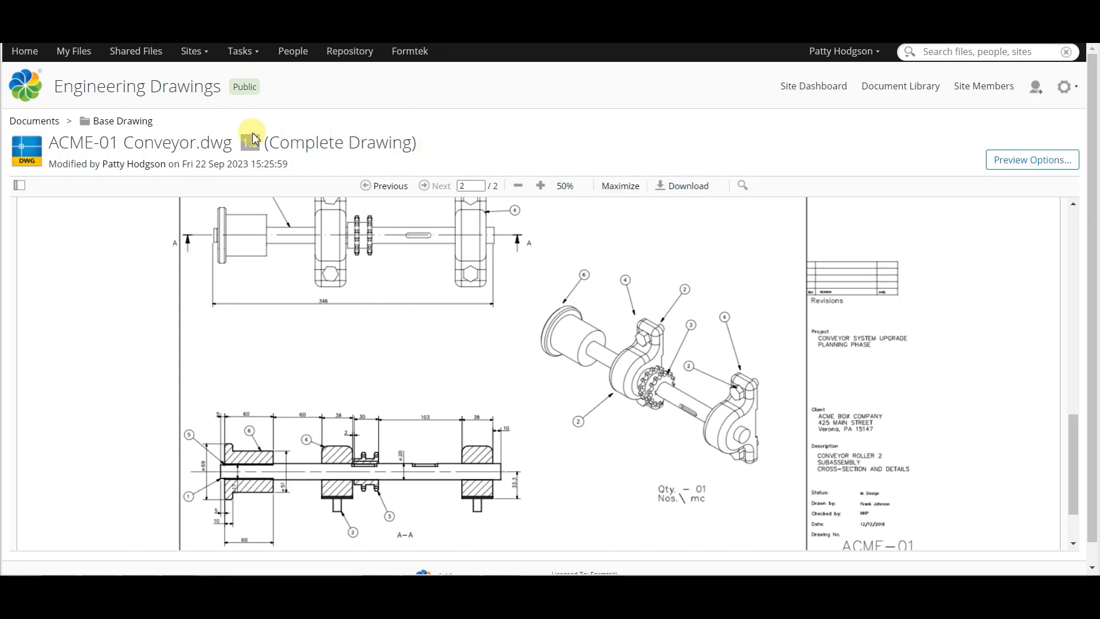
Step: Export ACME-01 Conveyor.dwg from the Base Drawing folder as ACME-01 Conveyor.dwg.zip and open the downloaded archive
left_click(150, 125)
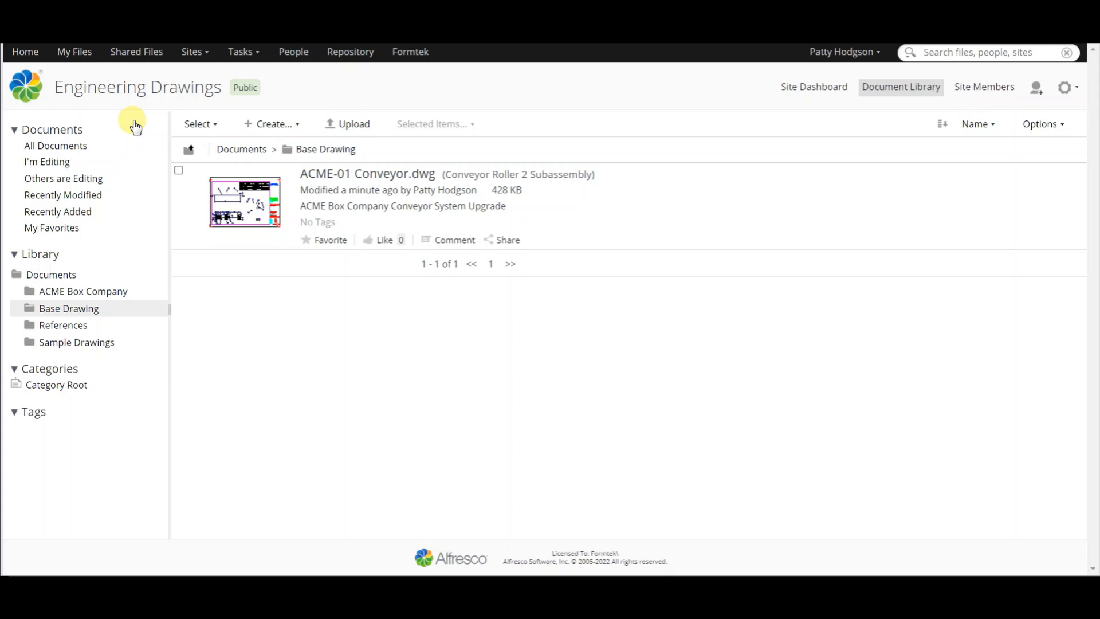
mouse_move(685, 237)
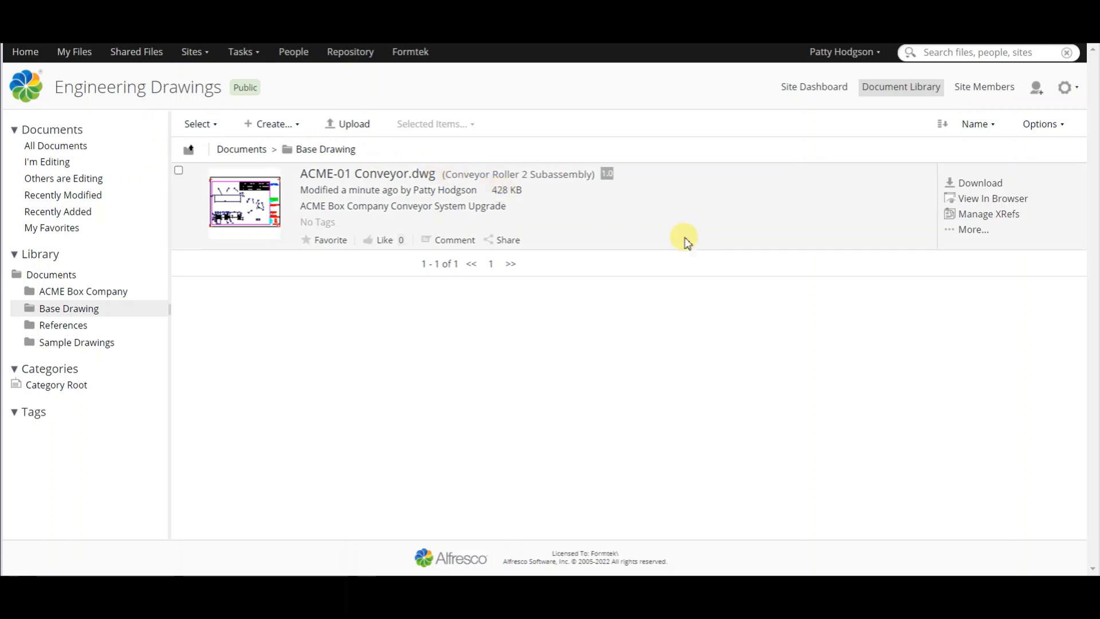
left_click(966, 230)
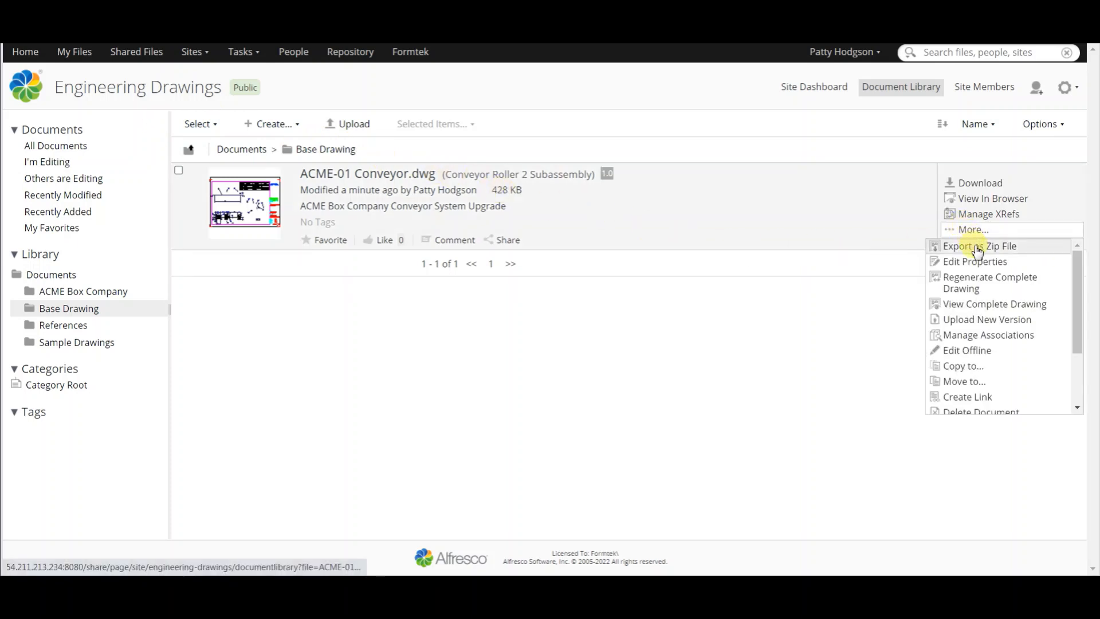
left_click(974, 247)
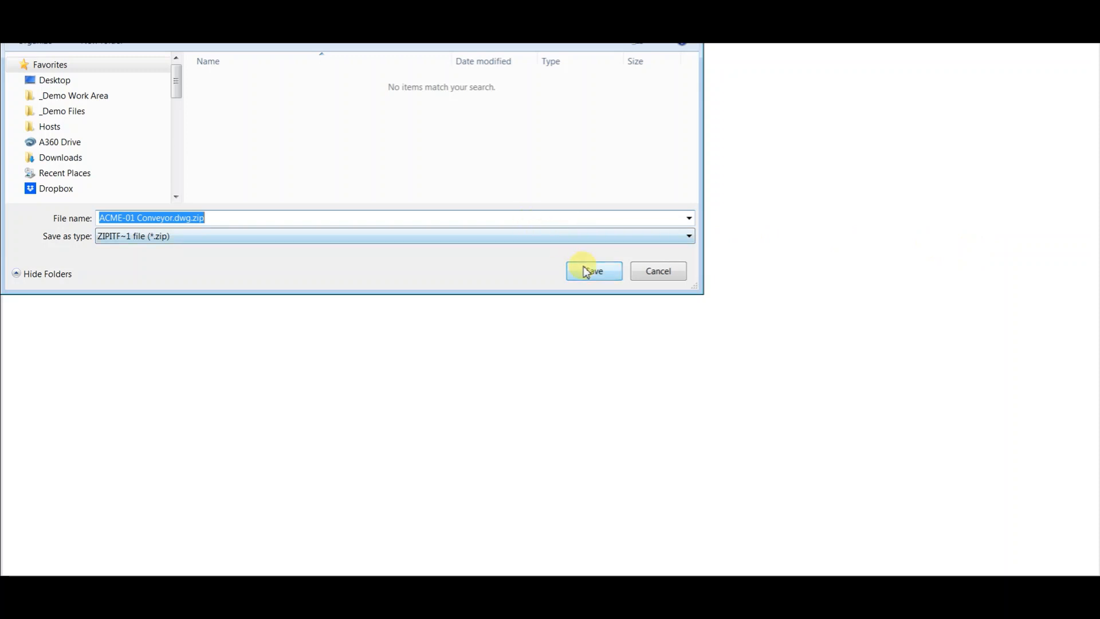
left_click(587, 271)
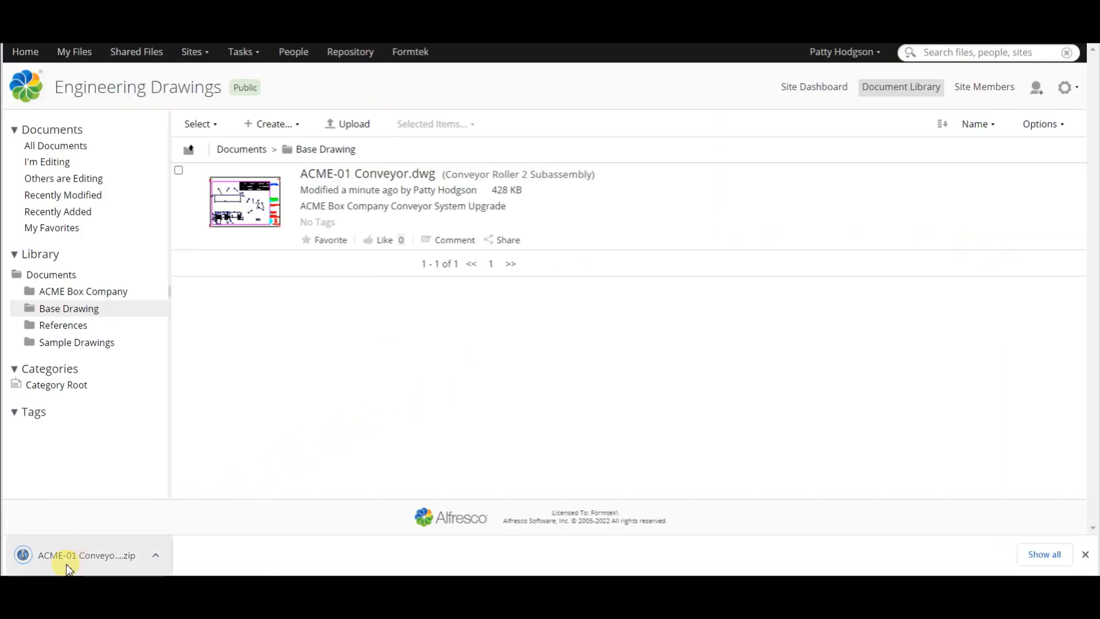
left_click(68, 568)
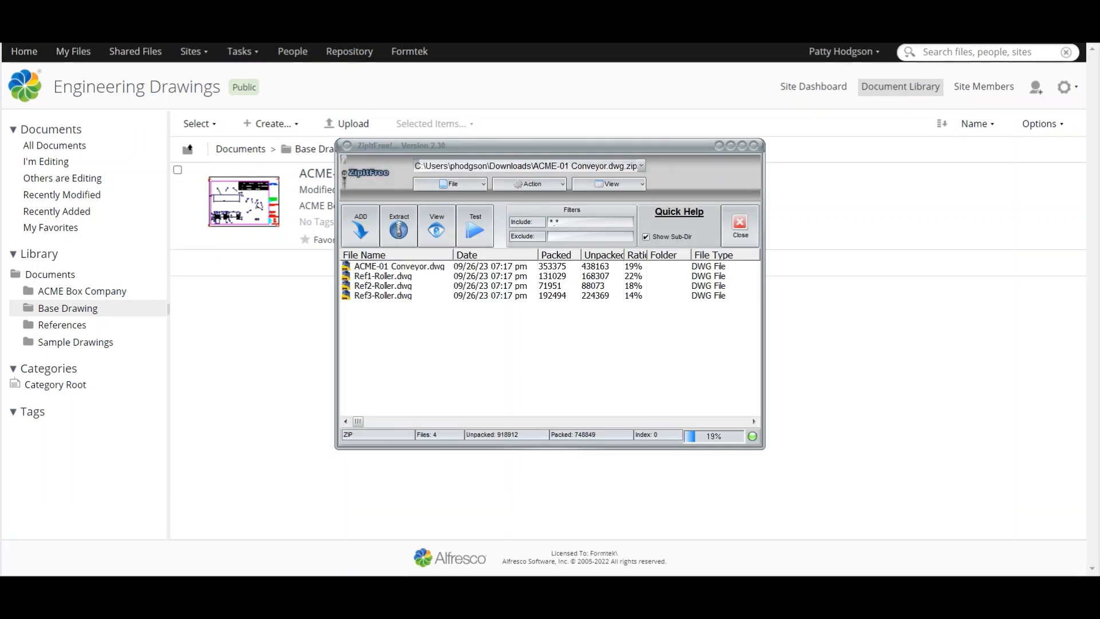